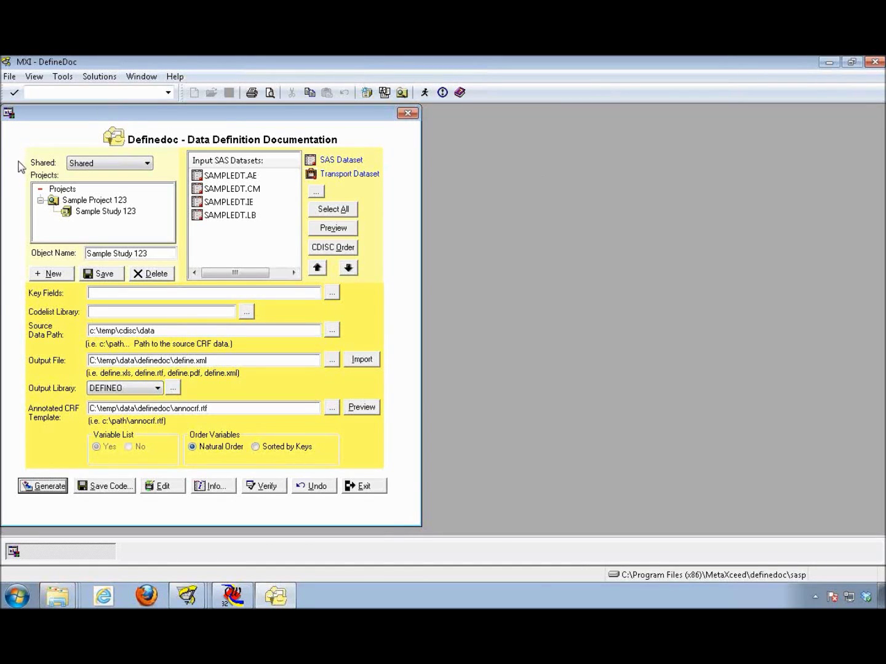
left_click(228, 409)
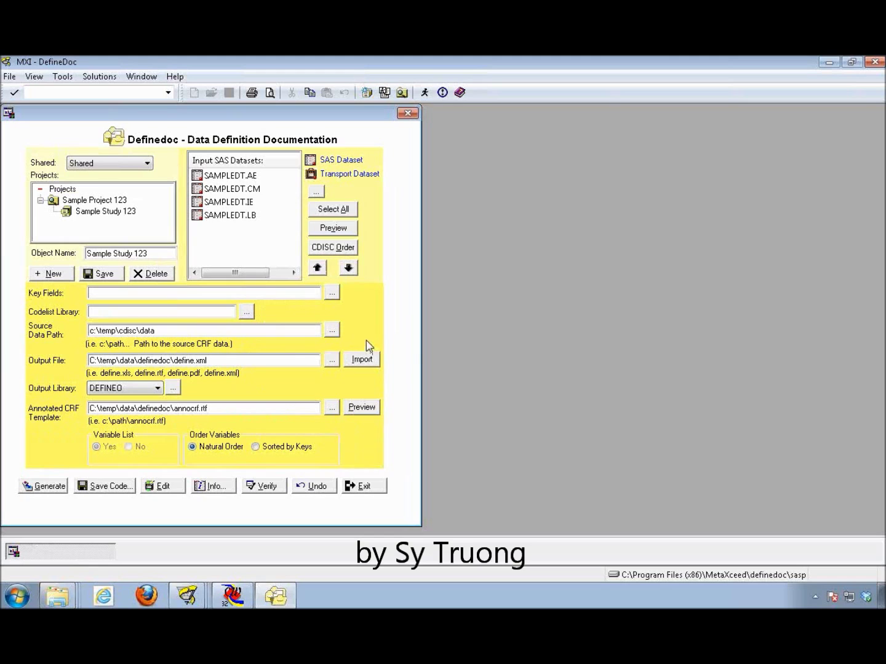
left_click_drag(398, 379, 372, 382)
left_click_drag(57, 343, 28, 374)
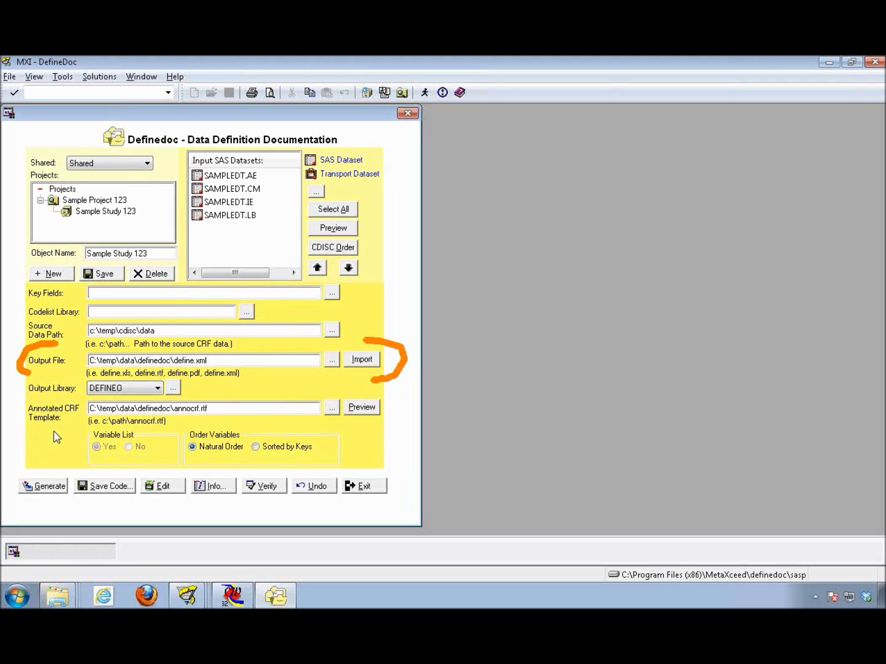
left_click_drag(36, 451, 48, 468)
Generate the define.xml documentation, overwriting the existing file, and allow its blocked content in the maximized browser window
left_click(54, 487)
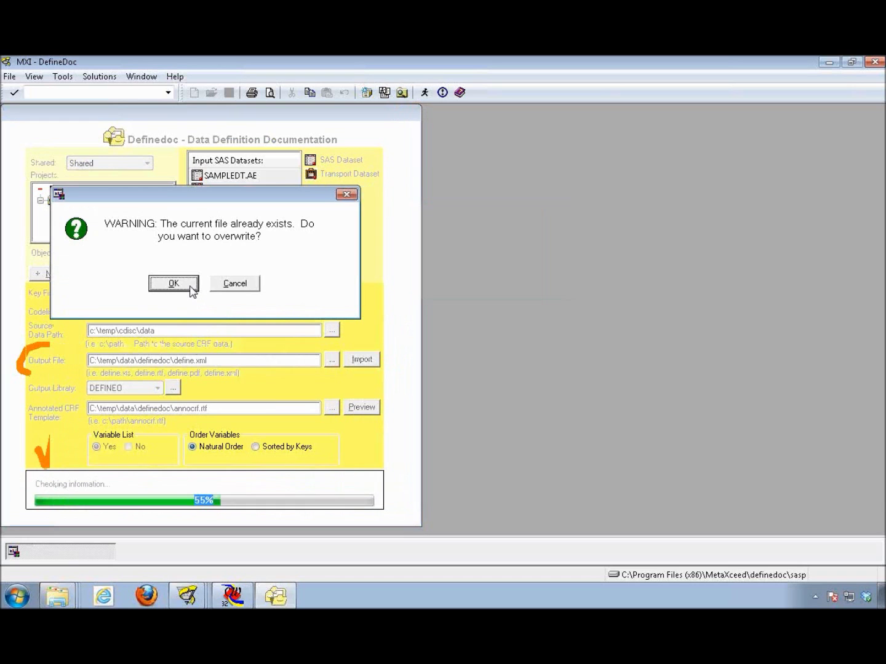
left_click_drag(204, 201, 556, 174)
left_click(523, 253)
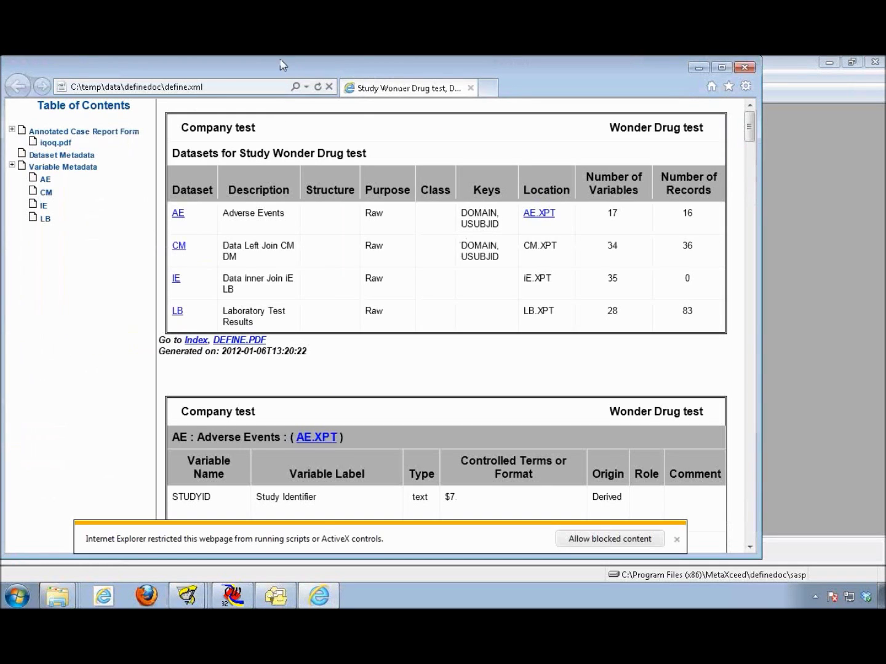
double_click(282, 66)
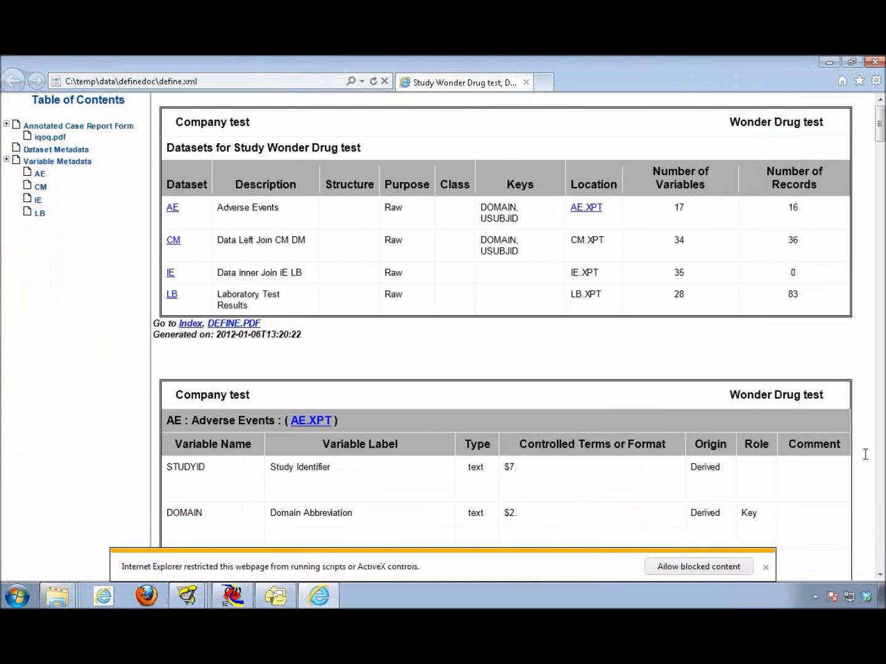
left_click(708, 566)
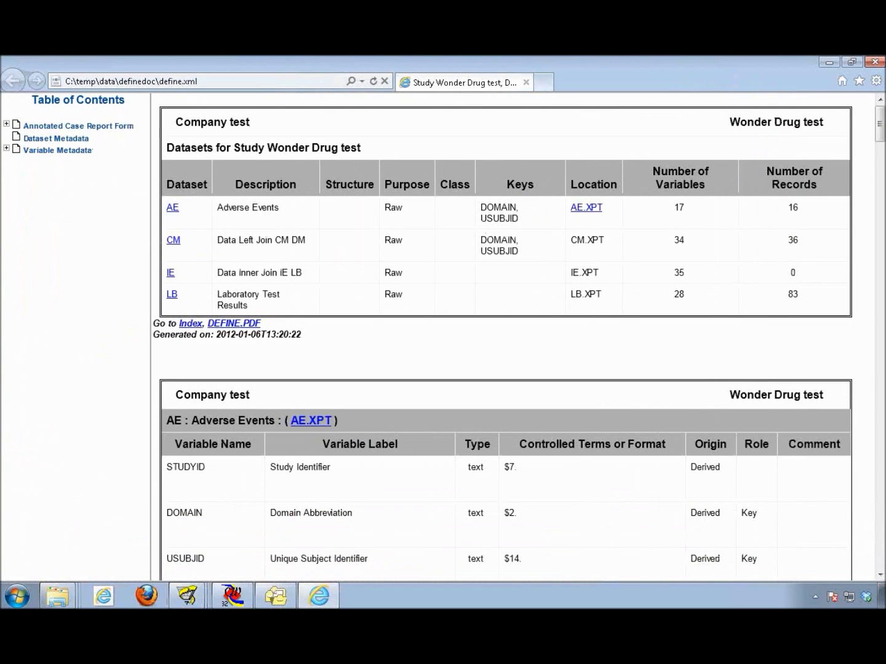
Restore the browser window and move it aside so the input SAS datasets list shows beside the generated define.xml
left_click(852, 62)
left_click_drag(198, 79, 429, 129)
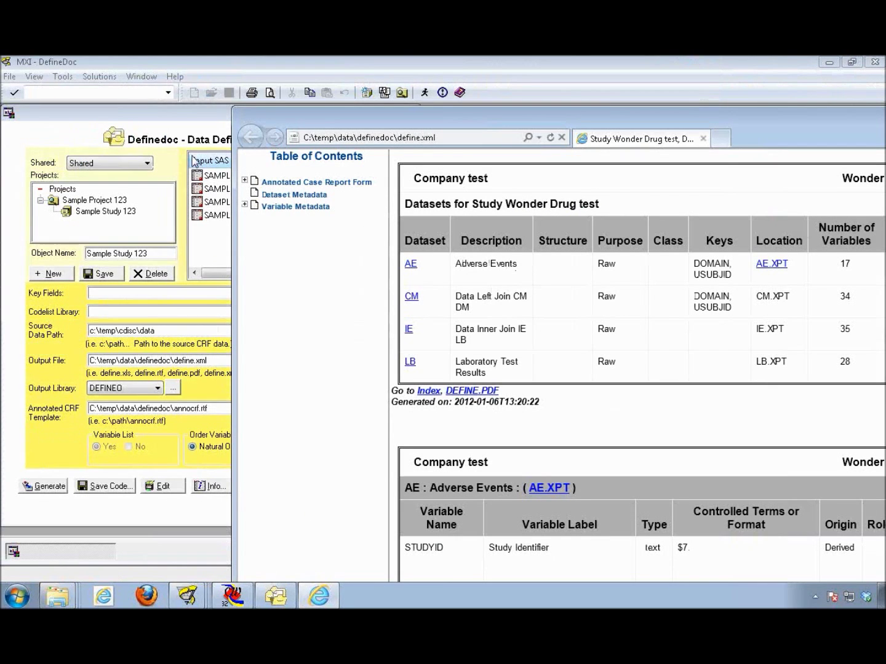
mouse_move(191, 154)
left_mouse_down()
mouse_move(165, 240)
mouse_move(175, 243)
left_mouse_up()
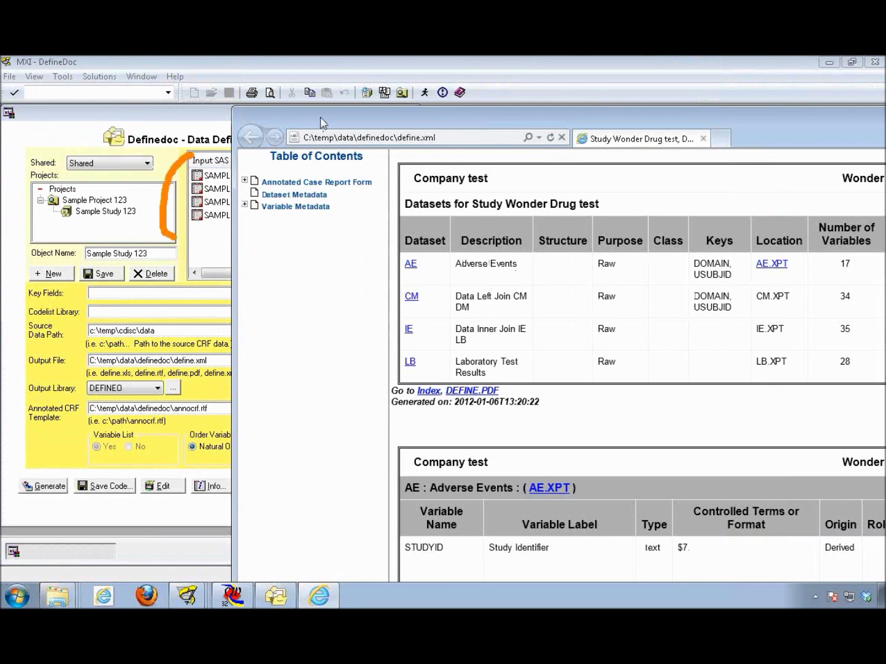
left_click_drag(368, 120, 415, 119)
left_click_drag(268, 183, 251, 234)
left_click_drag(273, 220, 418, 266)
mouse_move(394, 242)
left_mouse_down()
mouse_move(441, 270)
mouse_move(406, 281)
left_mouse_up()
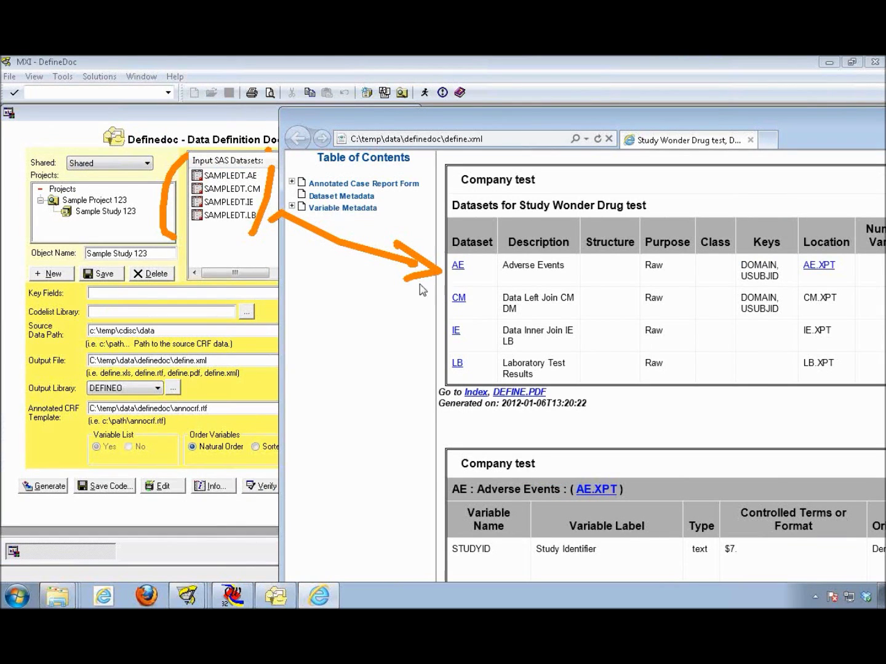
mouse_move(478, 522)
left_mouse_down()
mouse_move(427, 534)
mouse_move(435, 574)
mouse_move(444, 573)
mouse_move(324, 483)
left_mouse_up()
mouse_move(272, 449)
left_mouse_down()
mouse_move(214, 420)
mouse_move(231, 428)
mouse_move(224, 433)
left_mouse_up()
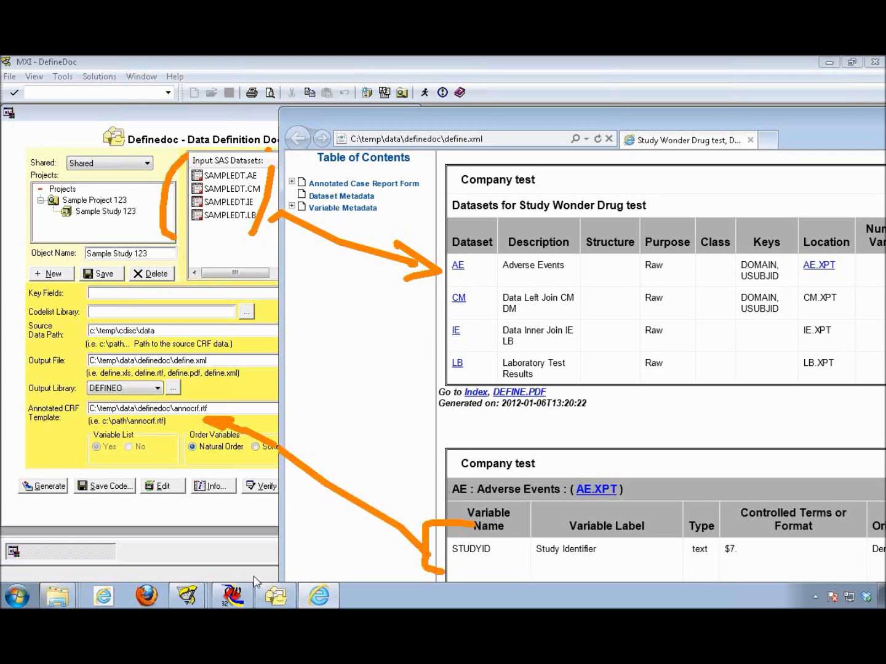
Switch to the definedoc folder in the file explorer and open annocrf.rtf in Word
right_click(58, 596)
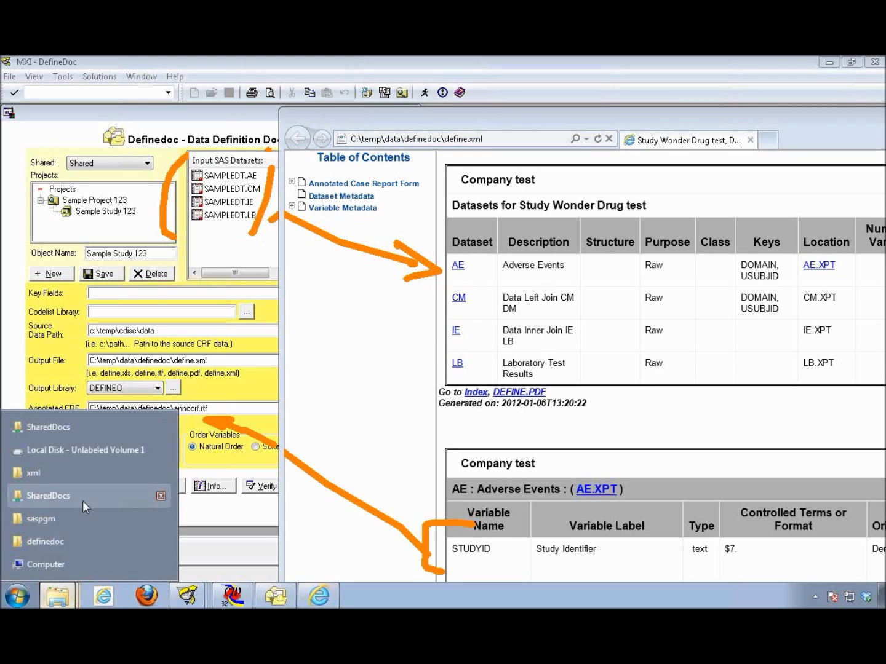
left_click(83, 541)
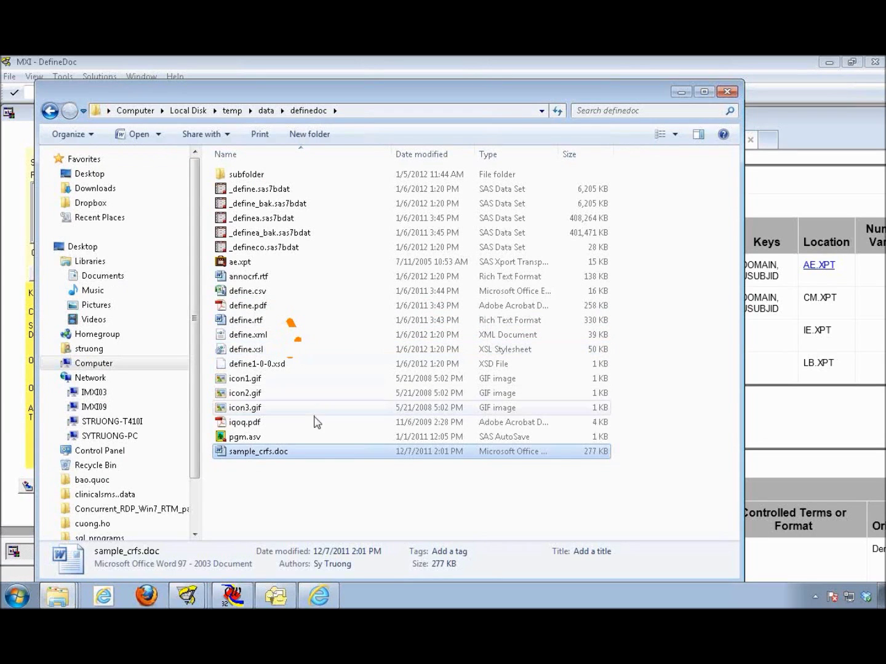
double_click(300, 279)
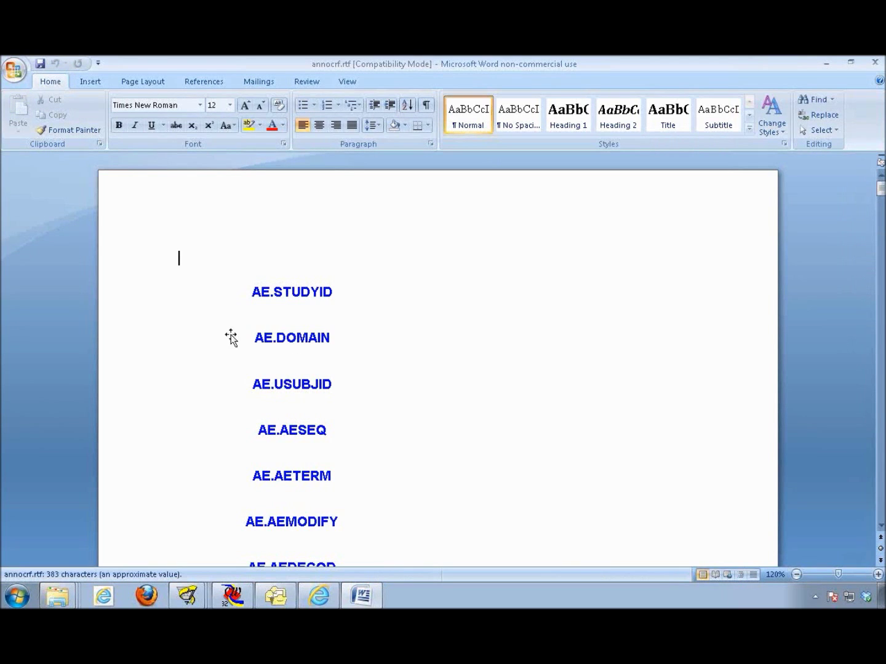
Examine the dataset and variable annotations for the AE and CM datasets in annocrf.rtf
left_click_drag(364, 231, 332, 262)
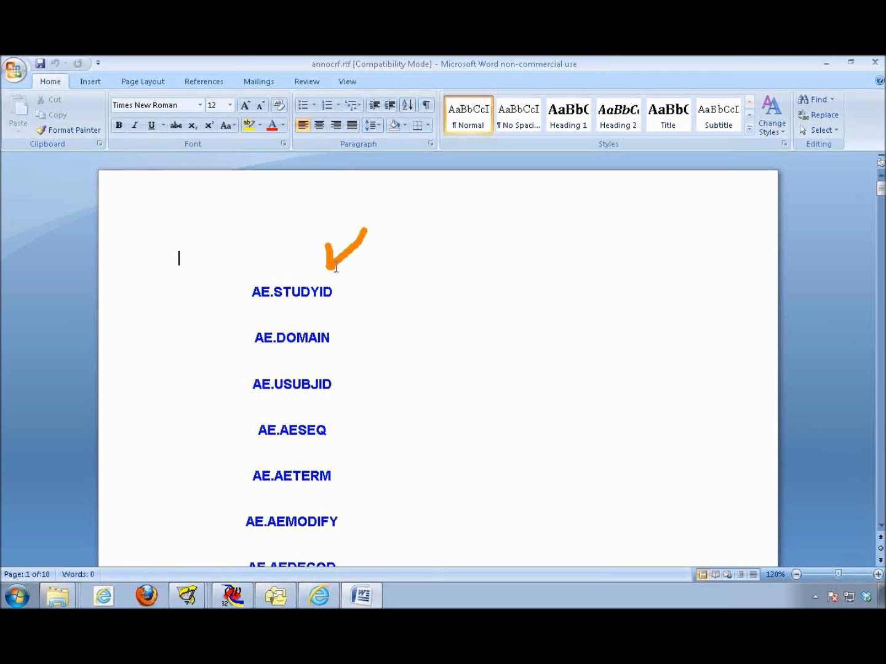
mouse_move(223, 220)
left_mouse_down()
mouse_move(253, 281)
mouse_move(254, 260)
left_mouse_up()
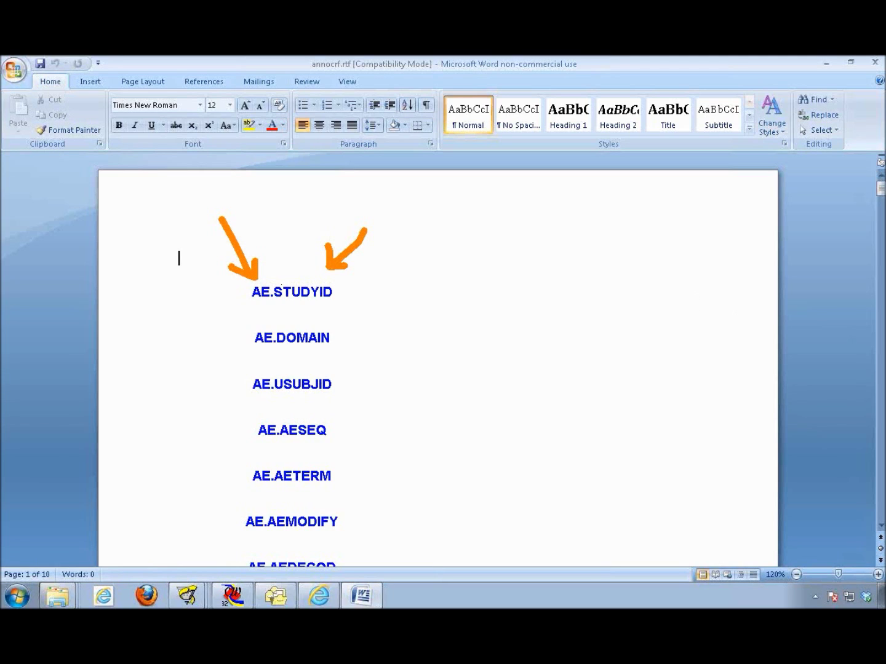
left_click_drag(879, 196, 866, 274)
key("alt")
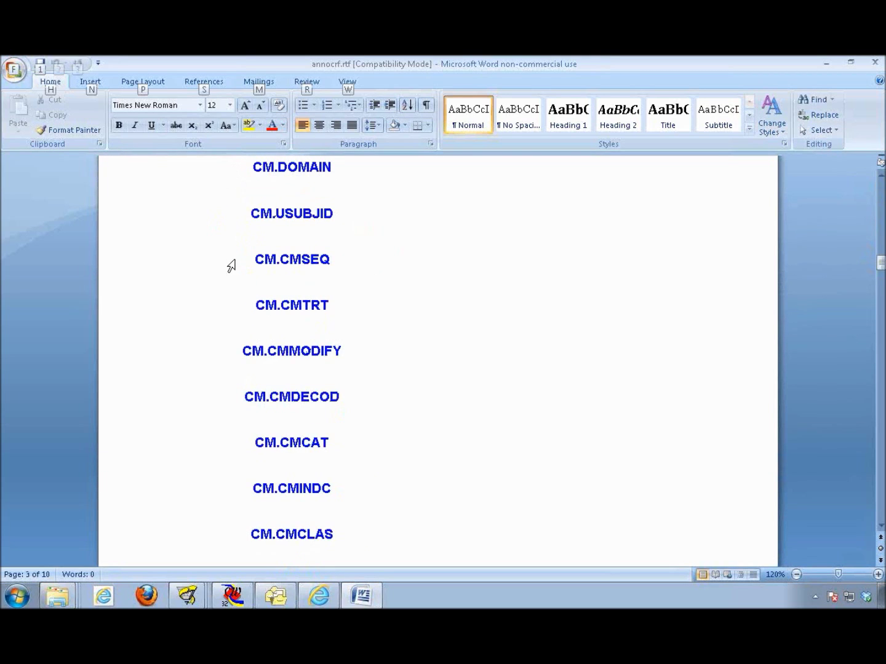
mouse_move(238, 194)
left_mouse_down()
mouse_move(197, 182)
mouse_move(169, 249)
mouse_move(219, 272)
left_mouse_up()
left_click_drag(881, 263, 868, 174)
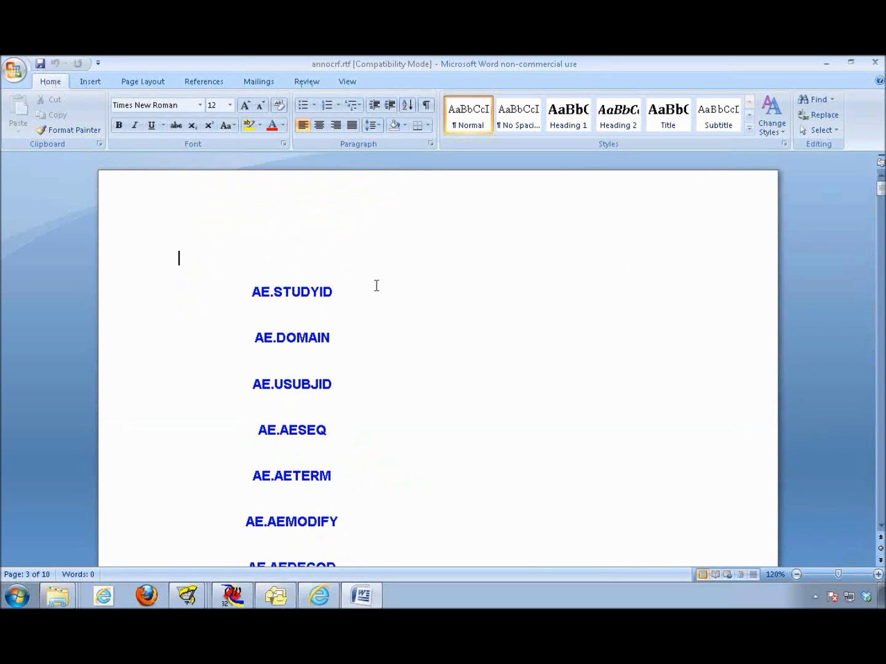
mouse_move(340, 269)
left_mouse_down()
mouse_move(368, 313)
mouse_move(375, 369)
left_mouse_up()
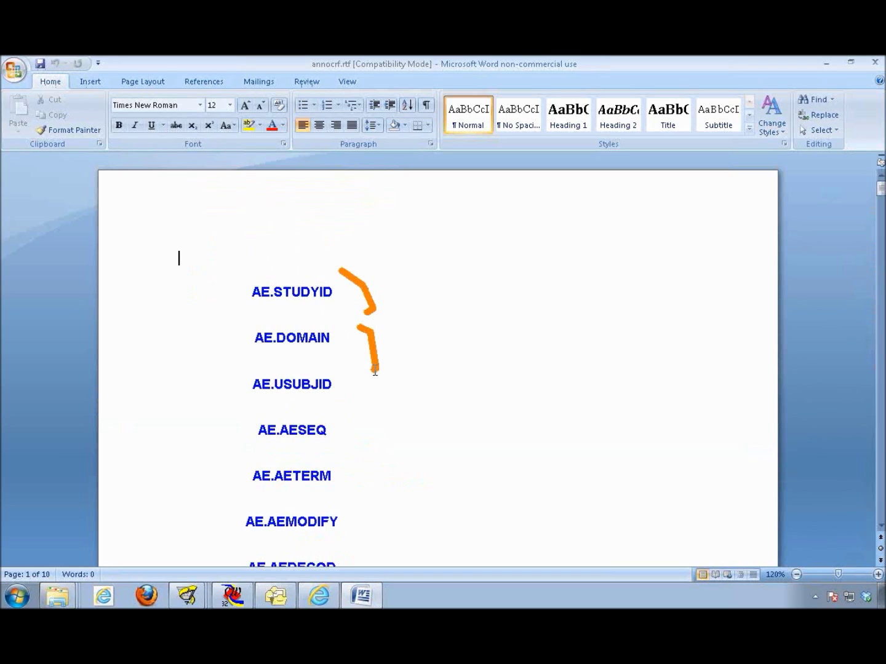
key("Escape")
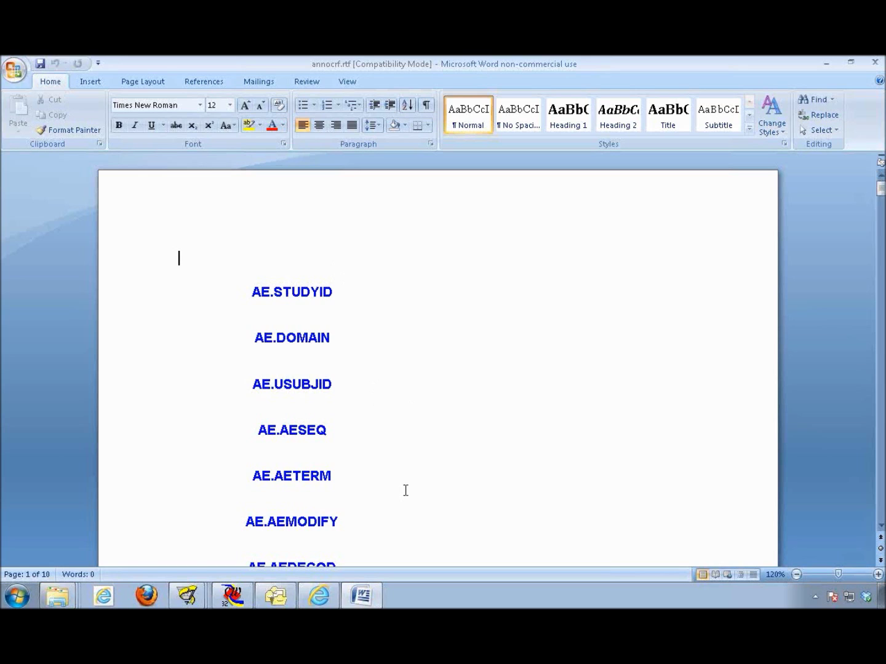
Copy the six annotation text boxes AE.STUDYID, AE.DOMAIN, AE.USUBJID, AE.AESEQ, AE.AETERM and AE.AEMODIFY together
left_click(313, 287)
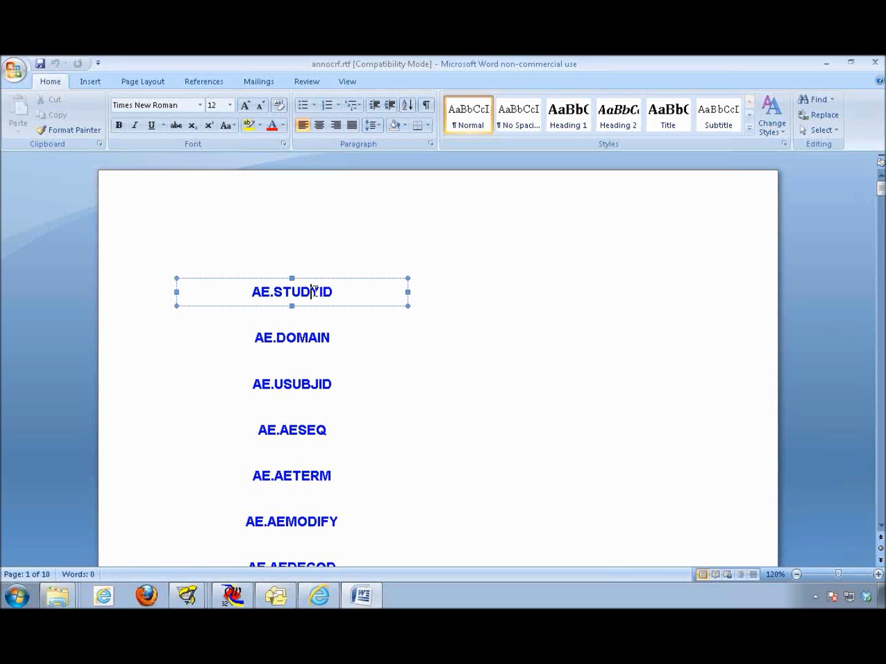
triple_click(313, 340)
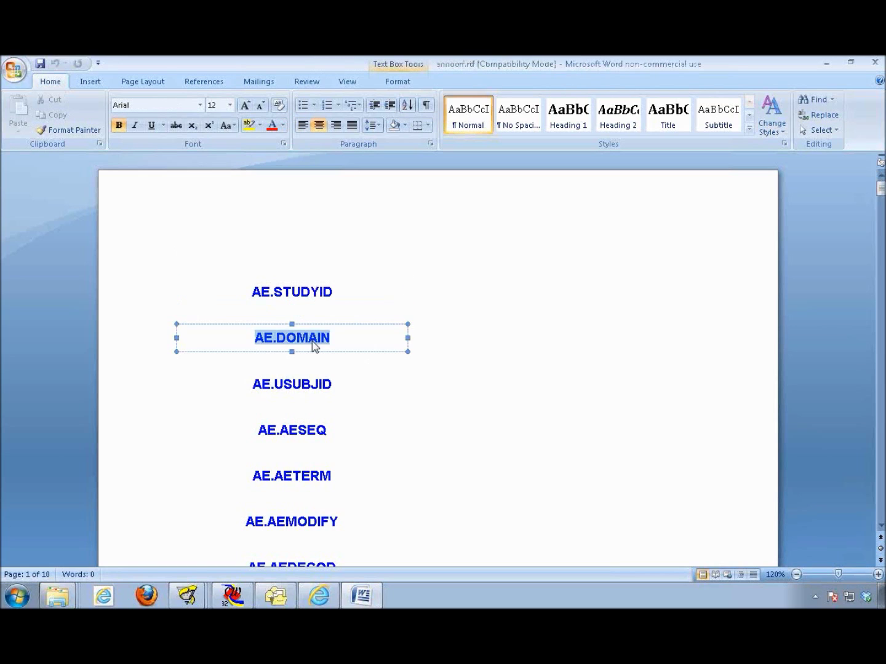
left_click(421, 290)
left_click(326, 294)
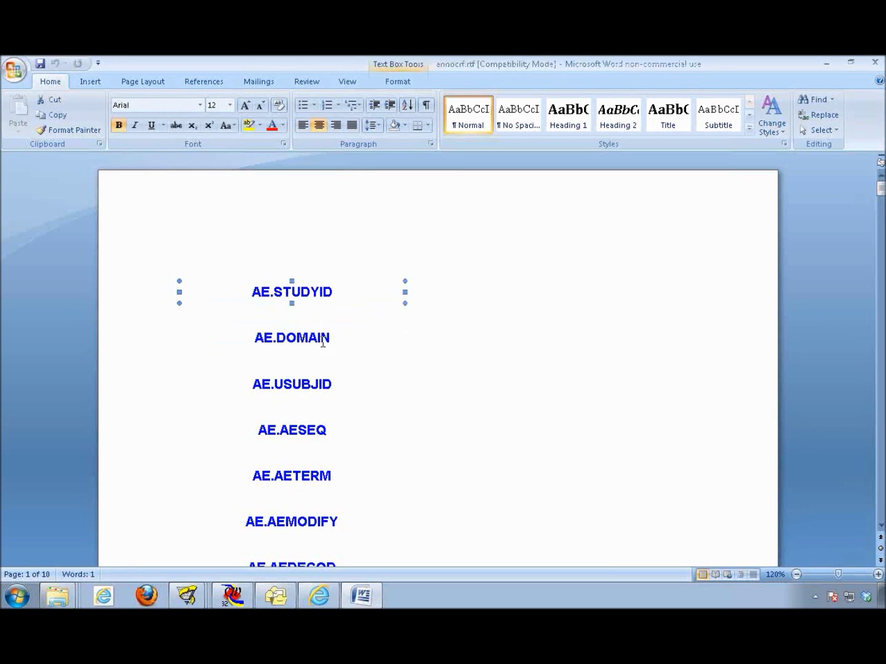
left_click(326, 340, "shift")
left_click(328, 387, "shift")
left_click(328, 430, "shift")
left_click(324, 477, "shift")
left_click(326, 521, "shift")
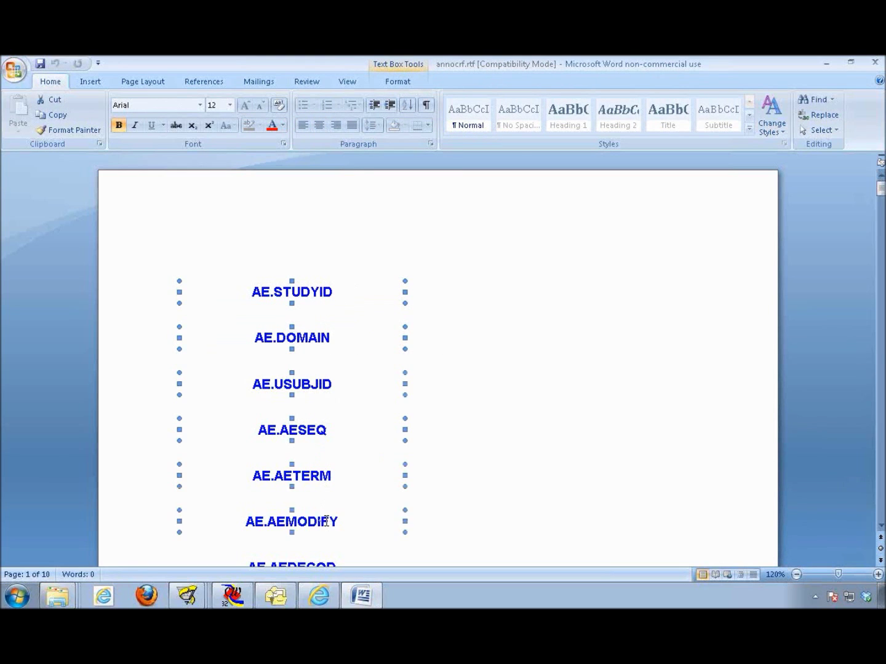
left_click(53, 116)
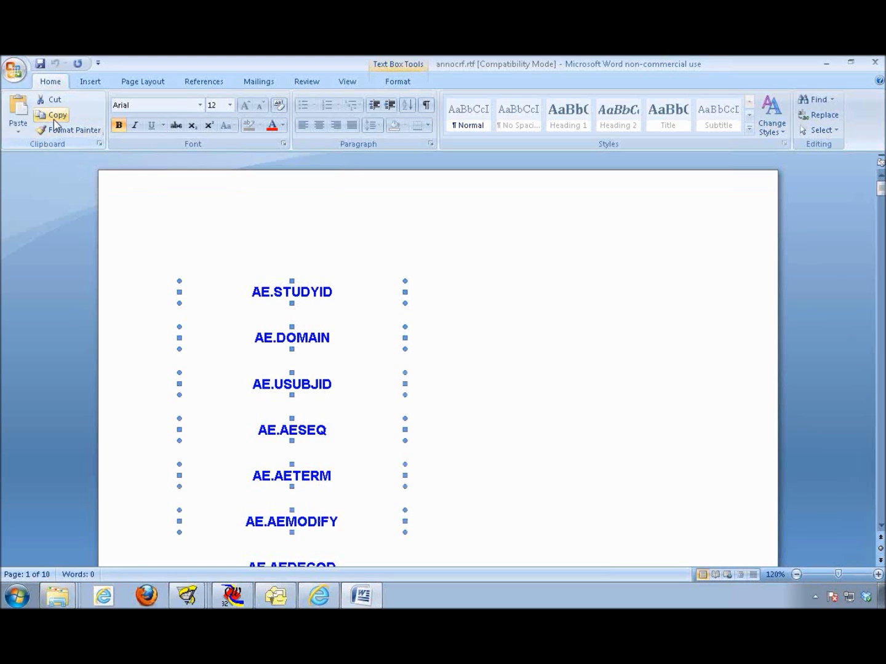
Open sample_crfs.doc from the definedoc folder and paste the copied annotations into the Adverse Events form on page 7
left_click(825, 63)
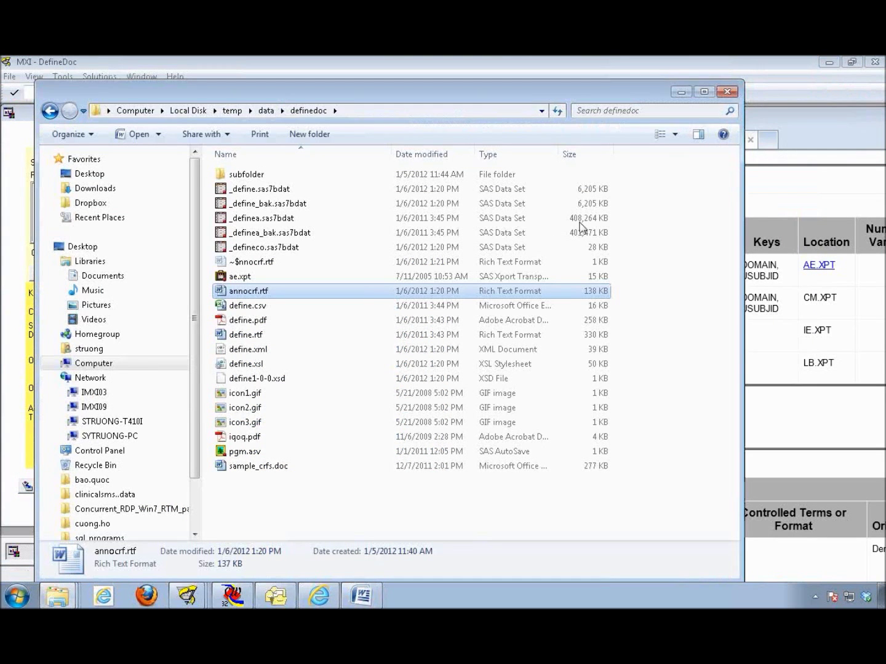
double_click(259, 467)
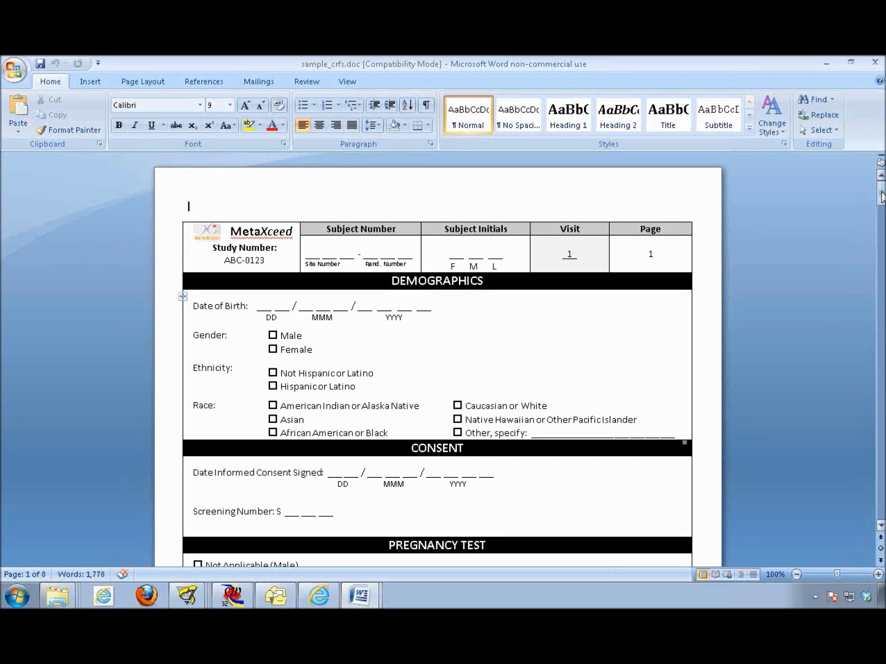
left_click_drag(880, 195, 880, 473)
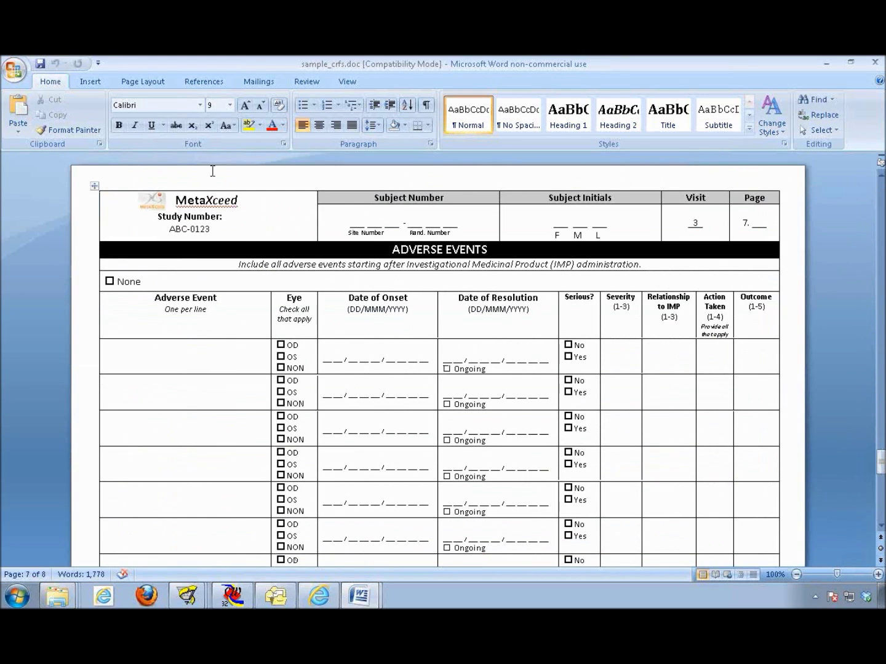
left_click(391, 249)
key("ctrl+v")
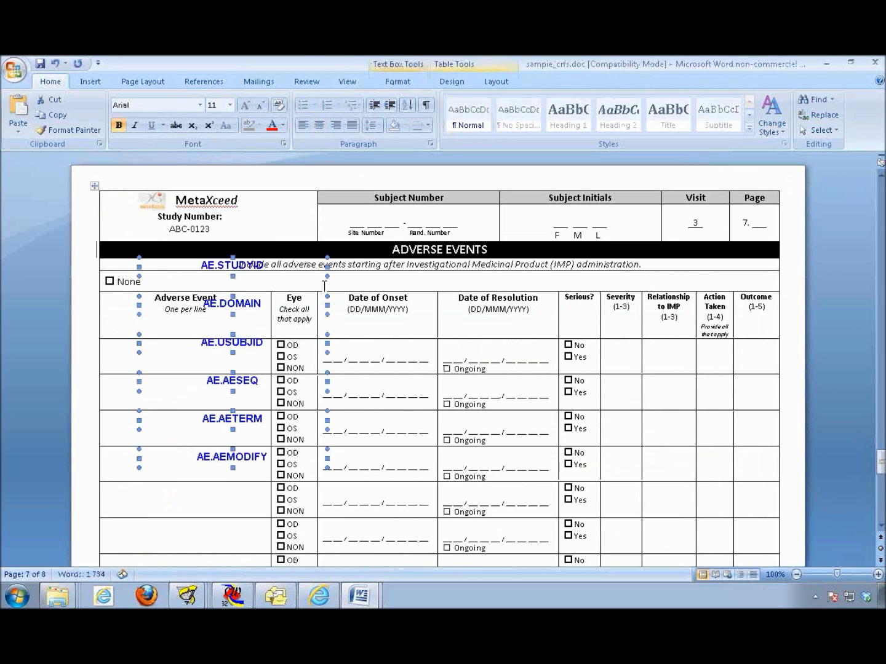
left_click(83, 251)
Move the AE.STUDYID annotation up beside the study number ABC-0123 in the form header
left_click(218, 265)
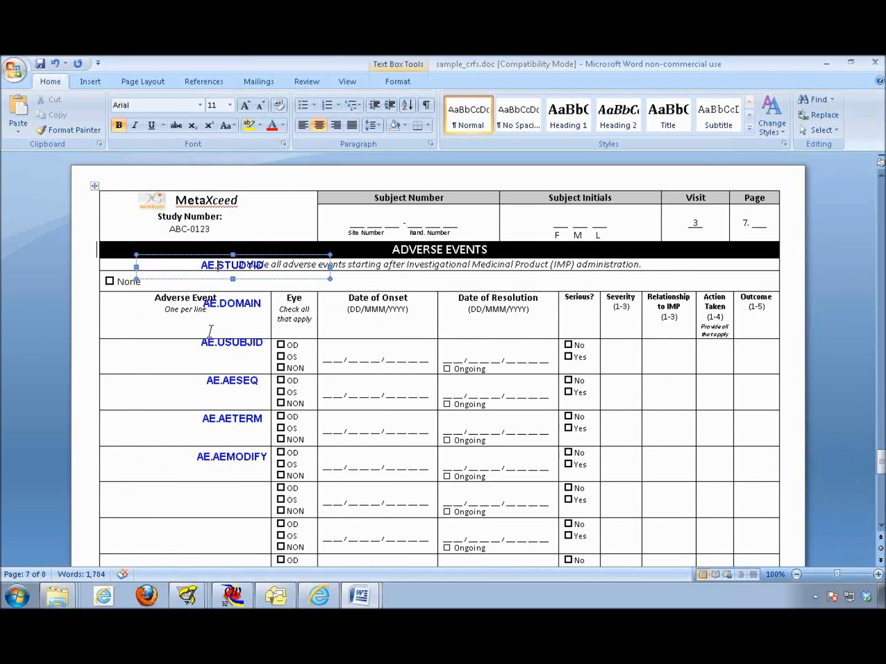
left_click(220, 308)
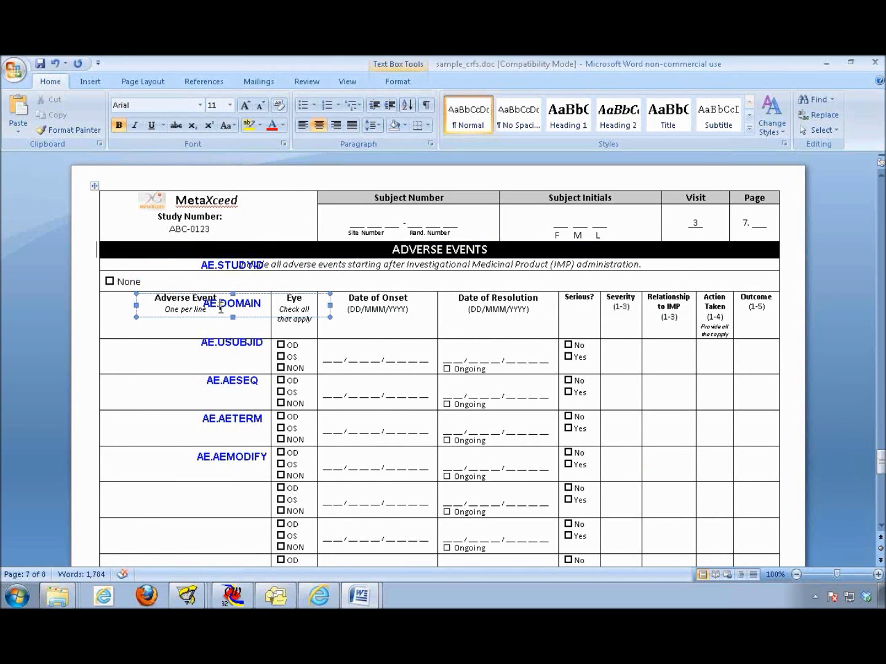
left_click(238, 264)
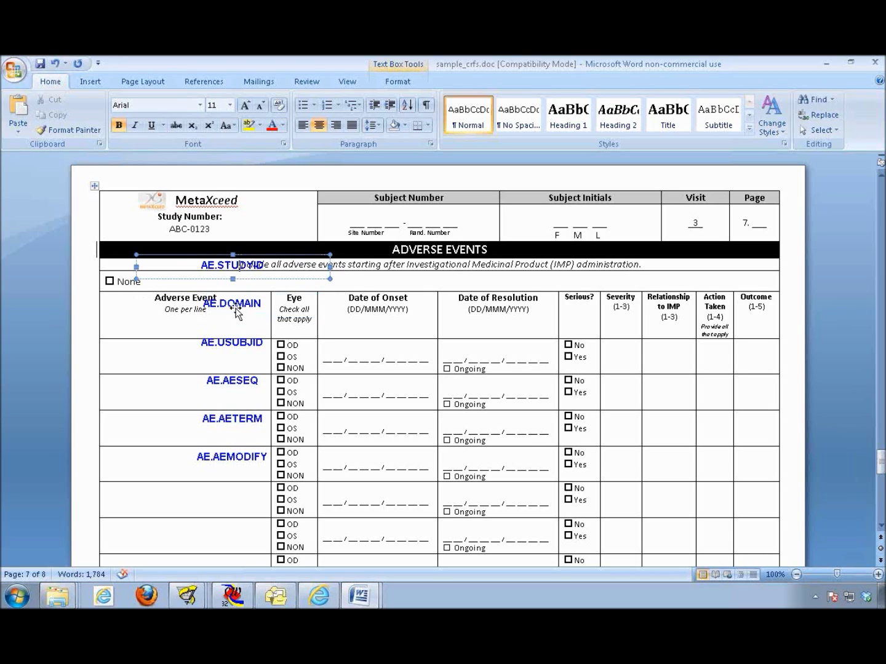
left_click_drag(267, 259, 287, 220)
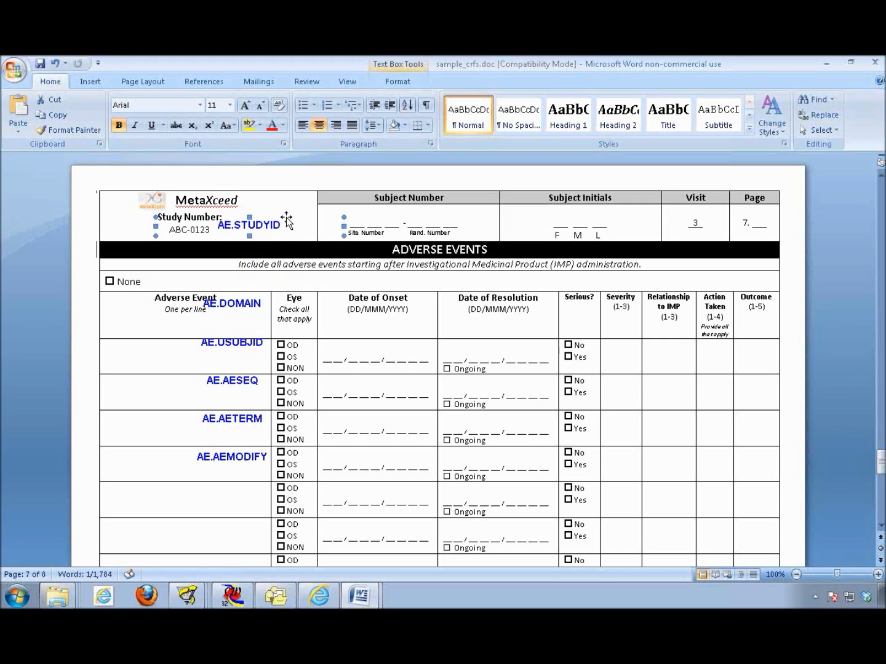
left_click(286, 216)
left_click_drag(286, 216, 289, 224)
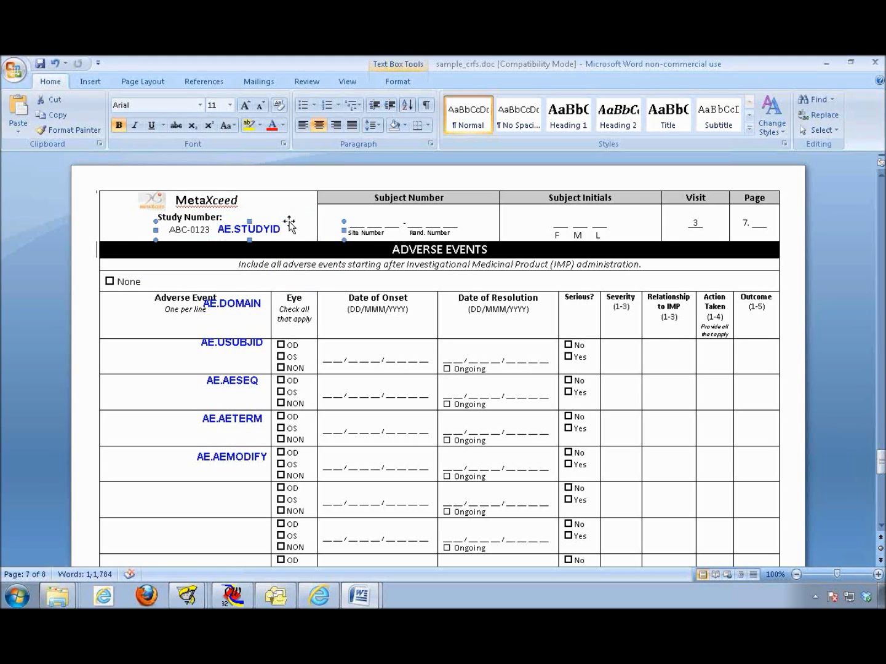
Move the AE.DOMAIN annotation onto the black ADVERSE EVENTS heading bar, beside the heading text
left_click(254, 302)
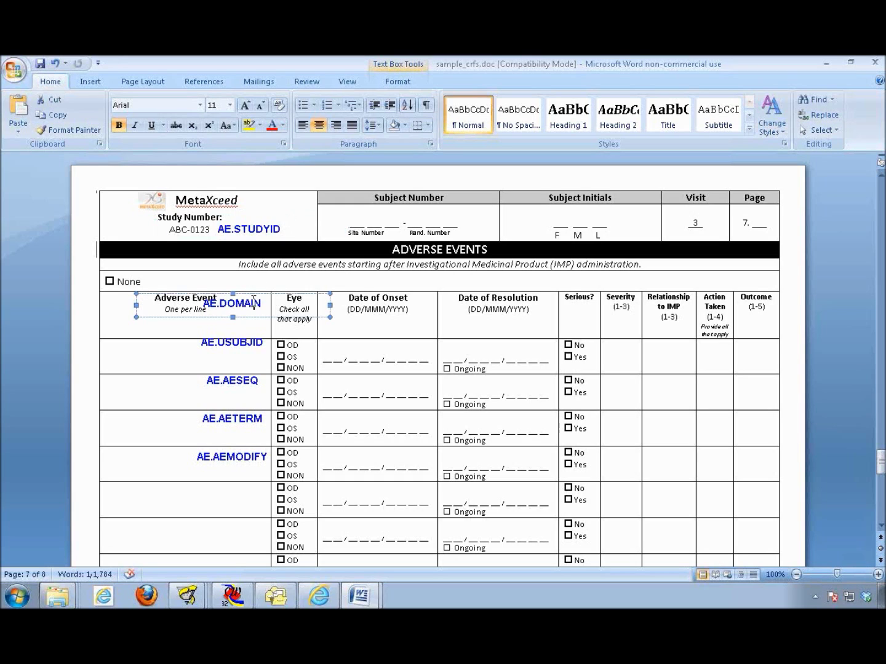
left_click_drag(259, 302, 343, 257)
left_click(346, 242)
Move the AE.USUBJID annotation under the Subject Number heading and the AE.AESEQ annotation under the Visit heading
left_click(248, 355)
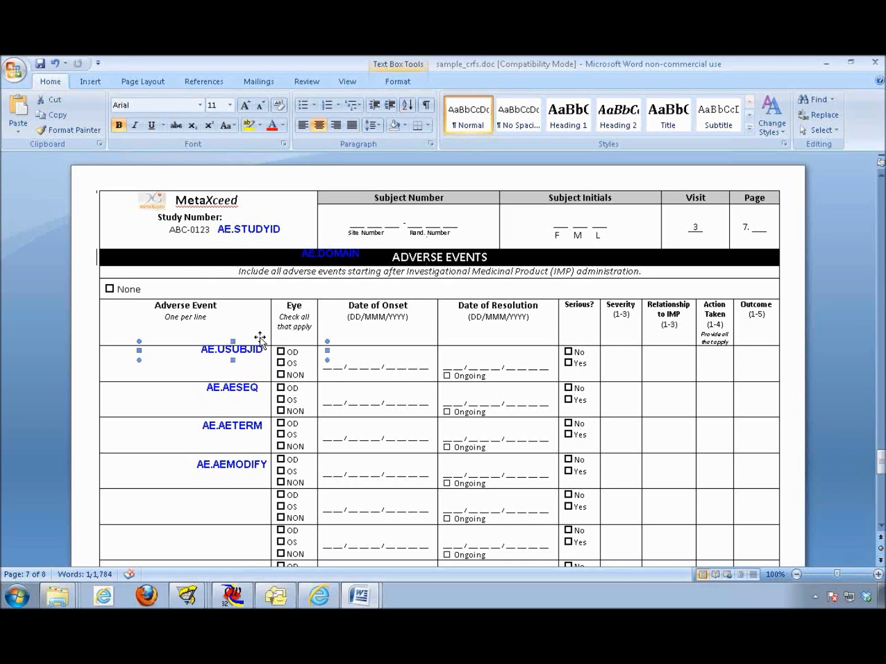
left_click_drag(257, 342, 422, 209)
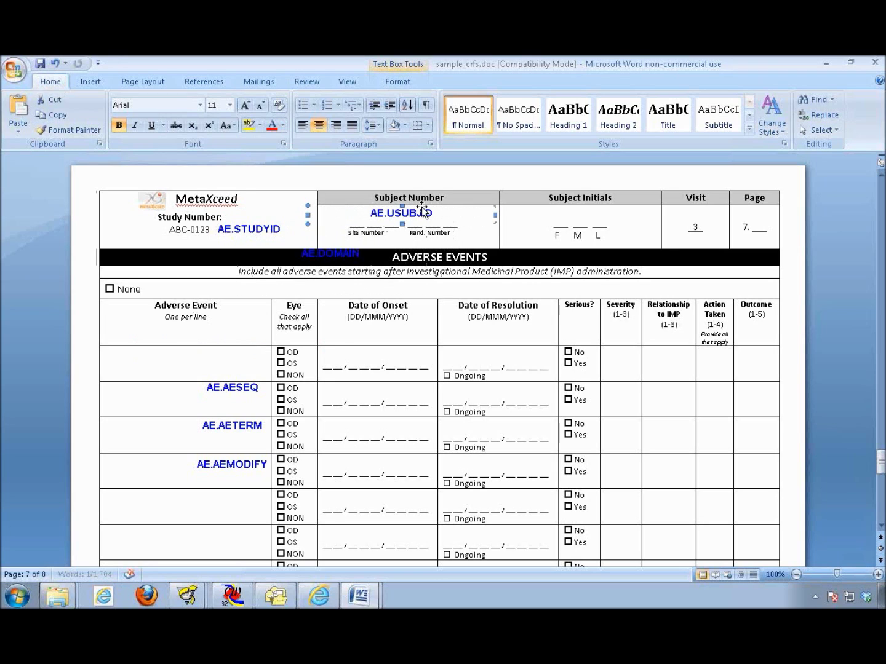
left_click(216, 390)
left_click_drag(227, 375, 695, 209)
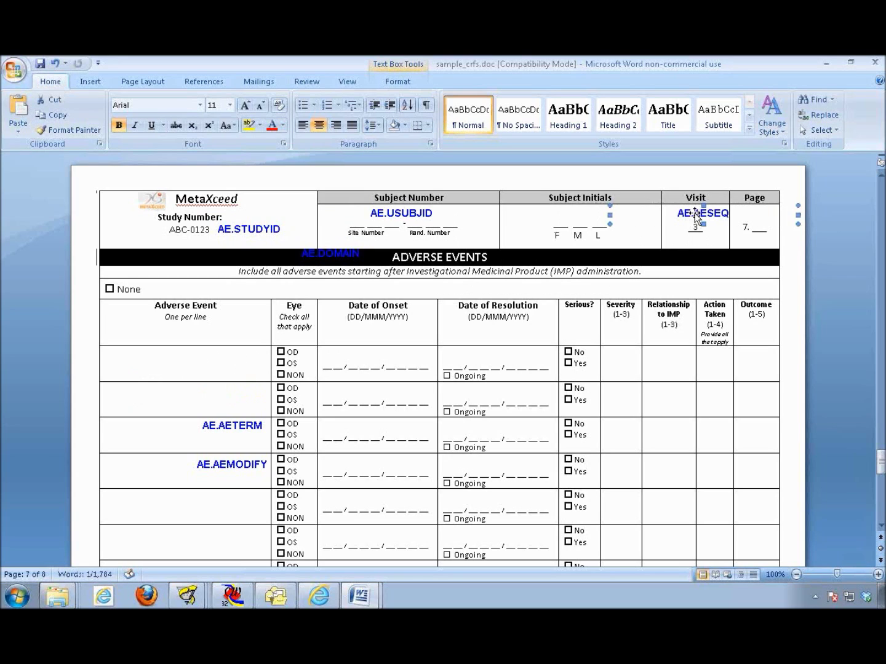
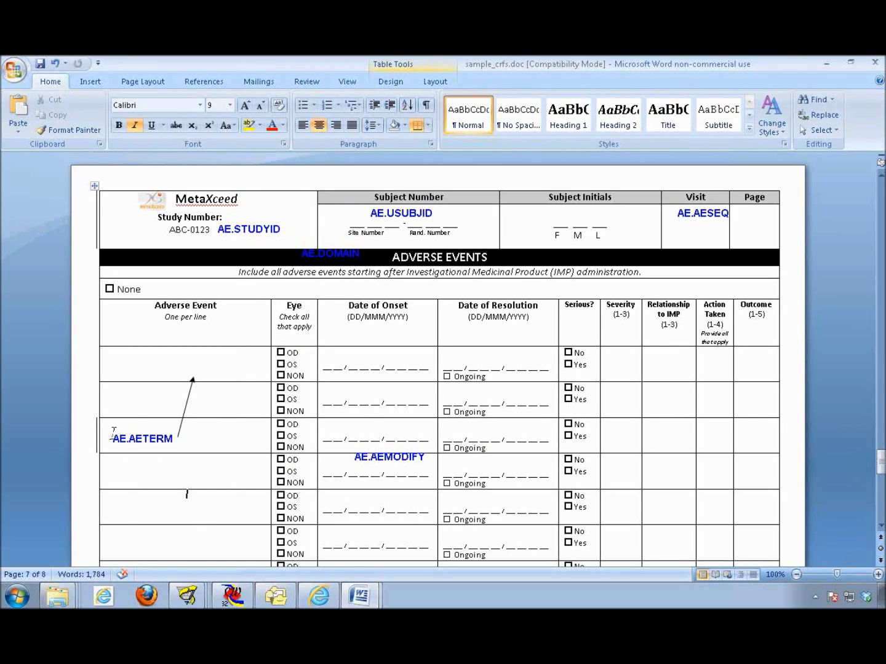
Reattach the tail of the Adverse Event column's arrow to the middle of the AE.AETERM text box's upper edge
left_click(146, 439)
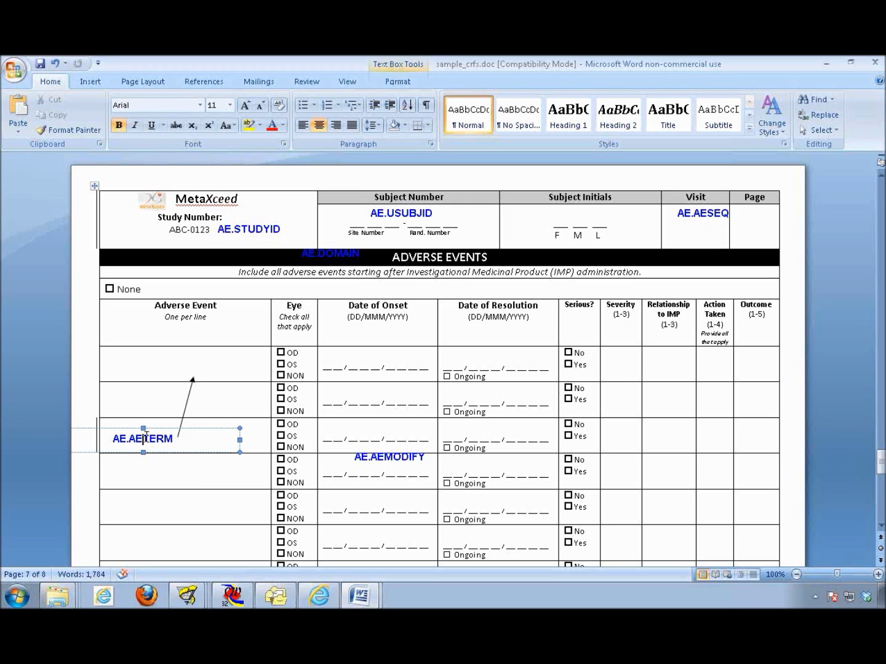
left_click(182, 421)
left_click_drag(178, 438, 146, 429)
left_click(201, 377)
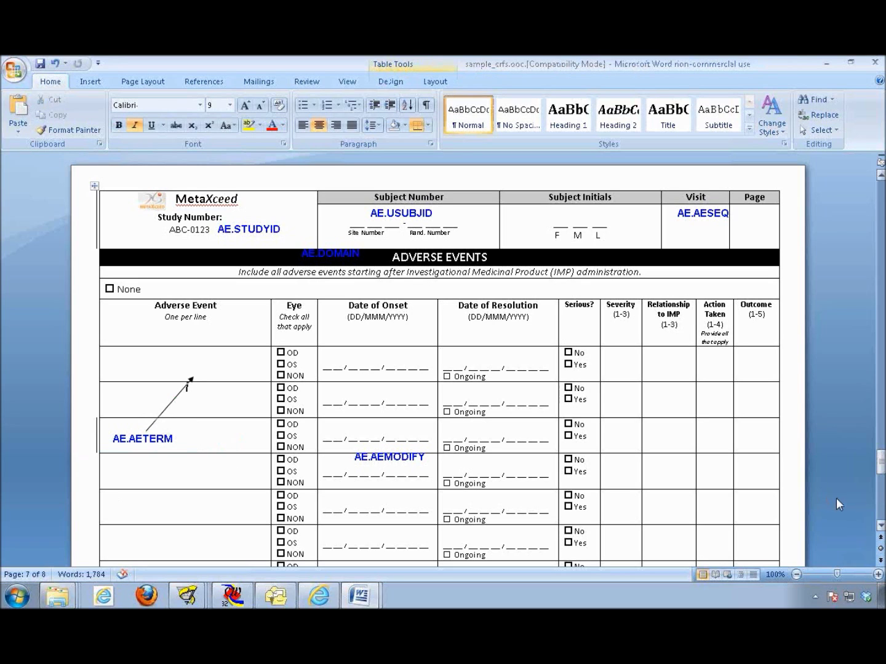
Draw a left brace shape in the Adverse Event column, spanning all eight blank event rows
left_click(881, 526)
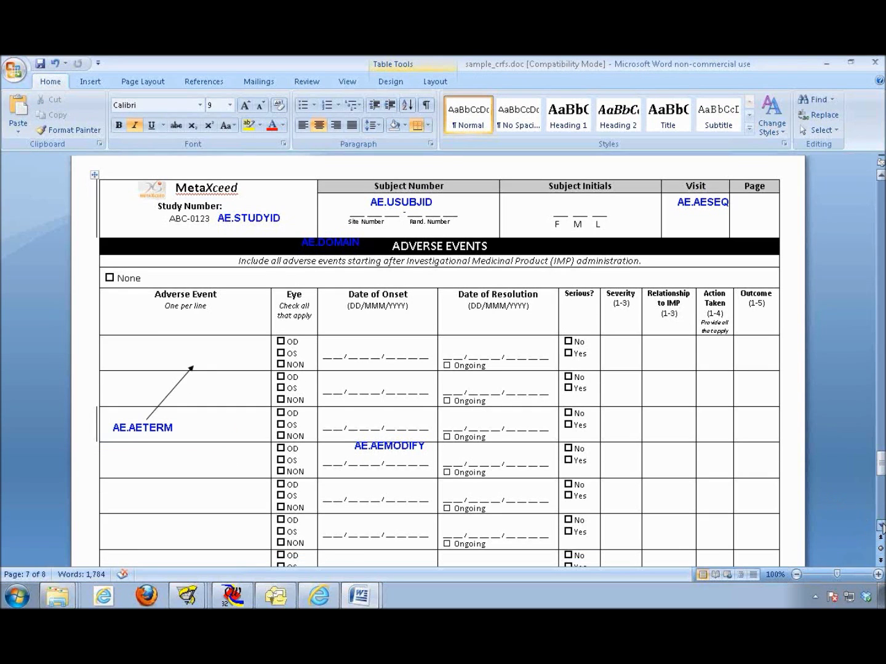
left_click(881, 525)
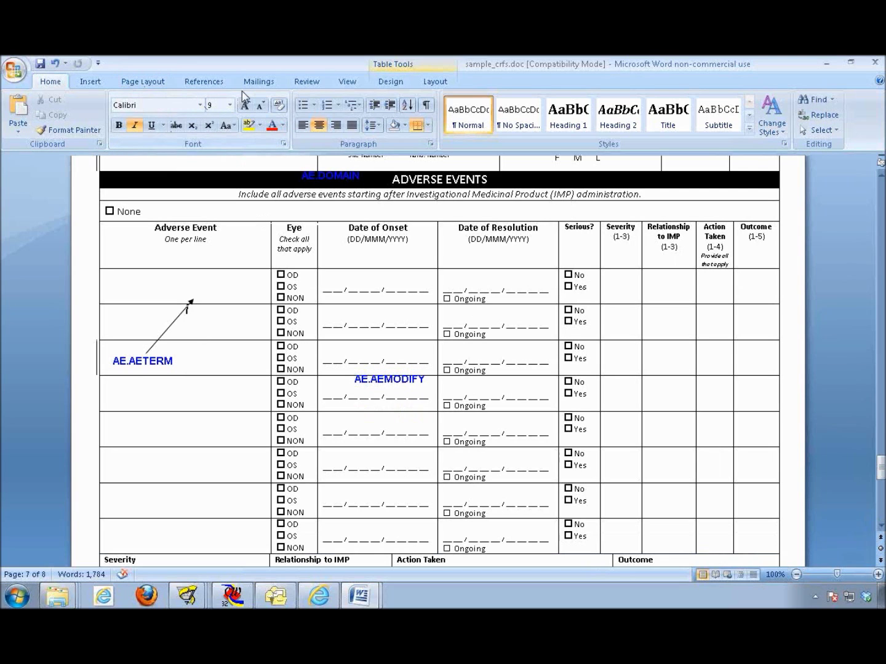
left_click(91, 82)
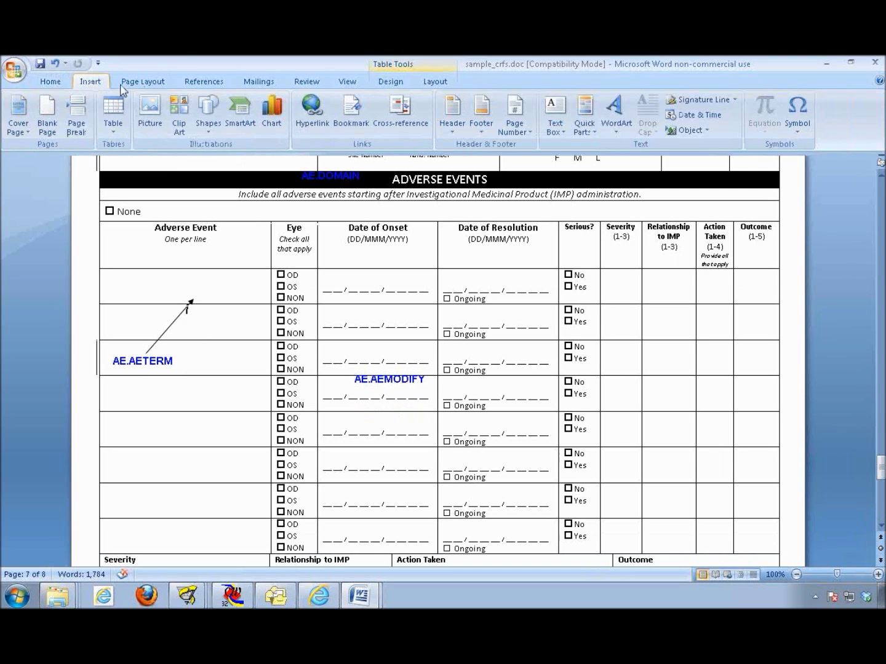
left_click(208, 114)
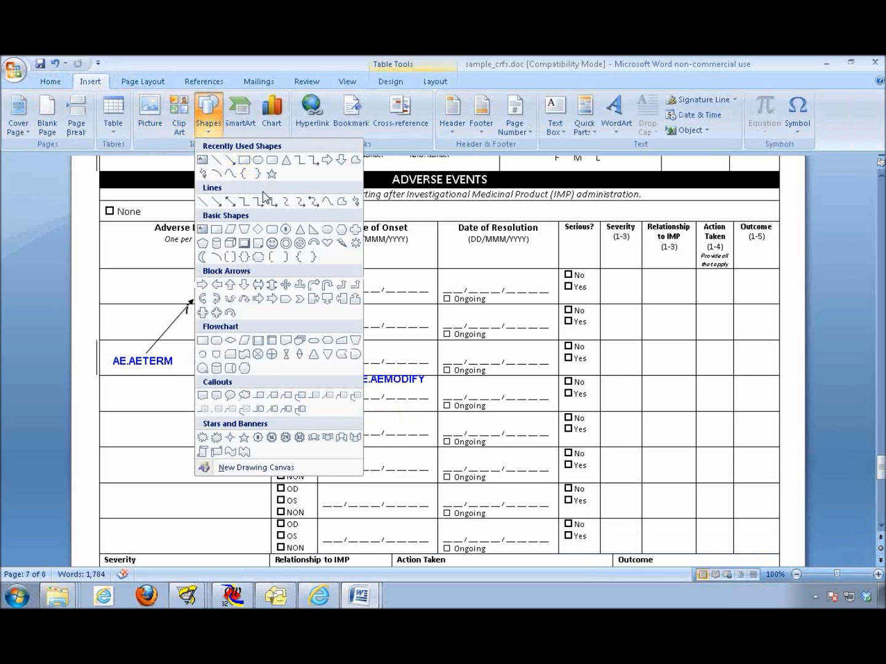
left_click(243, 174)
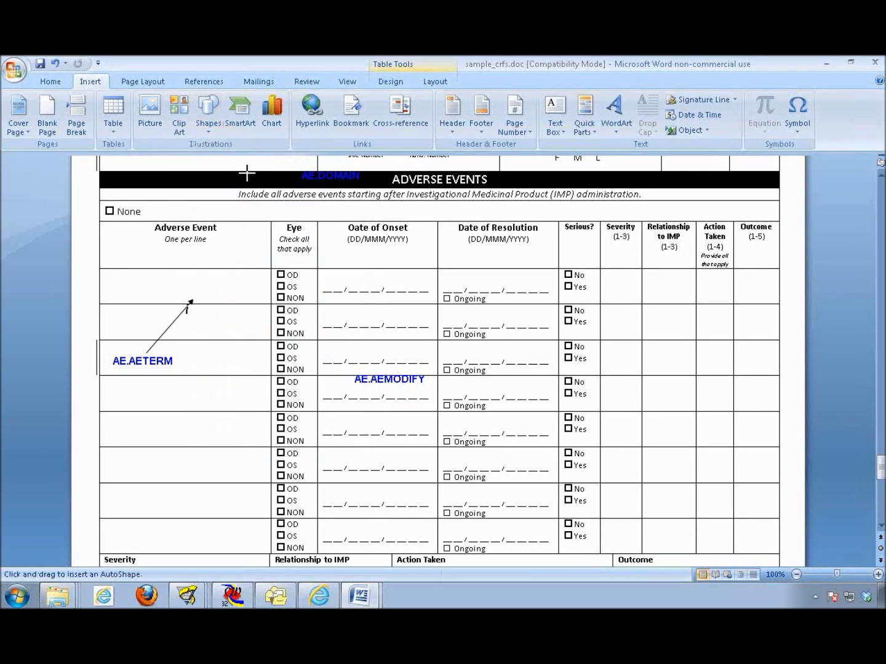
mouse_move(209, 275)
left_mouse_down()
mouse_move(205, 505)
mouse_move(215, 554)
mouse_move(219, 545)
left_mouse_up()
Move the head of the AE.AETERM arrow to the middle point of the left brace
left_click(190, 303)
left_click_drag(193, 301, 204, 409)
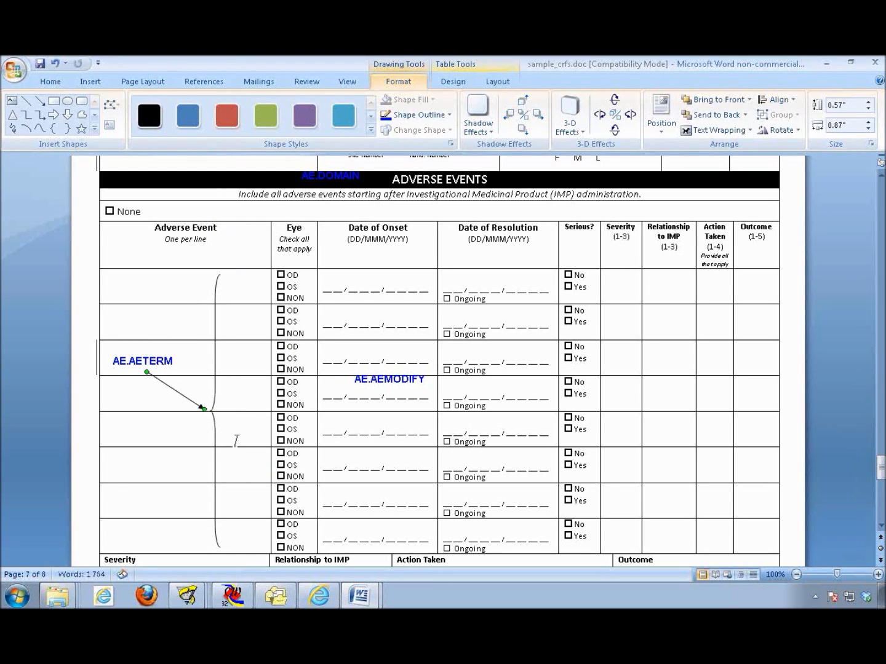
left_click(268, 434)
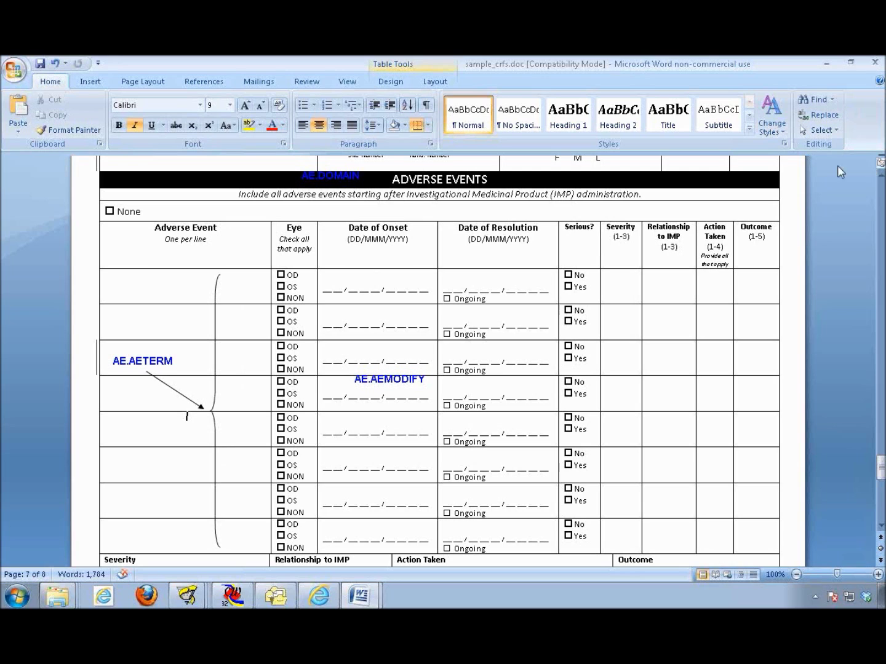
Switch to the browser showing define.xml and move its window beside the annotated form to compare the AE variables
left_click(880, 179)
left_click(880, 179)
left_click(880, 179)
left_click(880, 179)
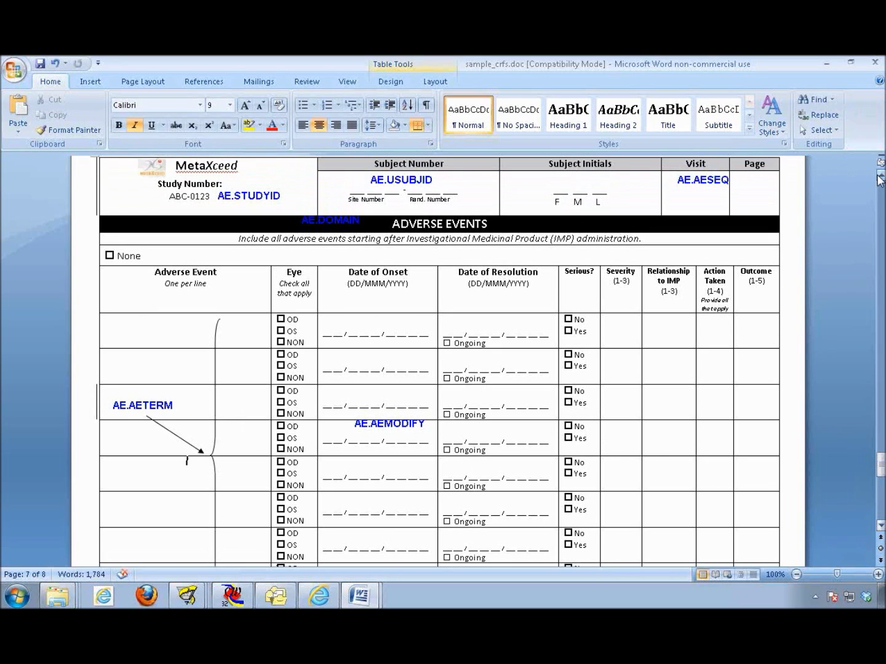
left_click(880, 179)
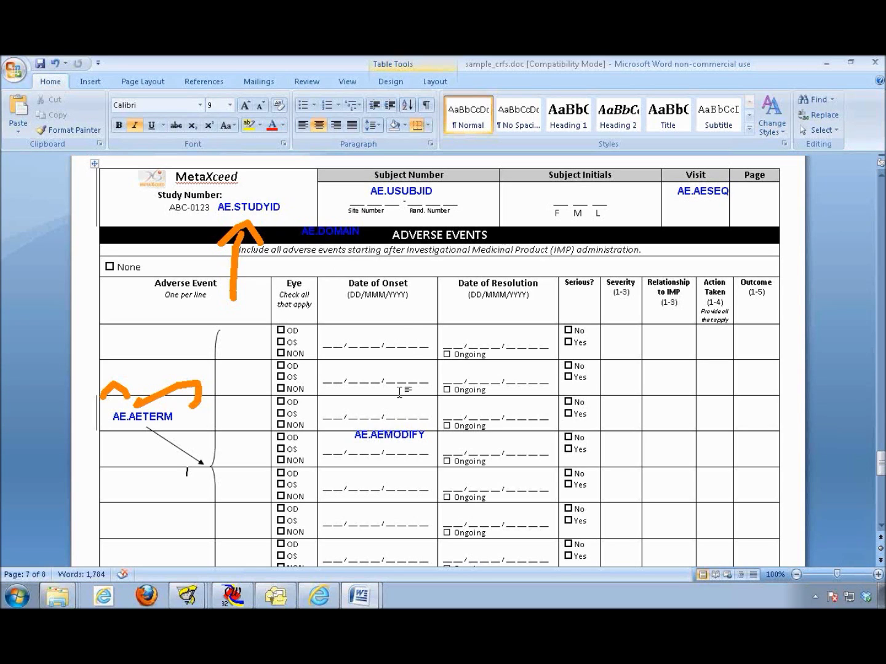
left_click(320, 595)
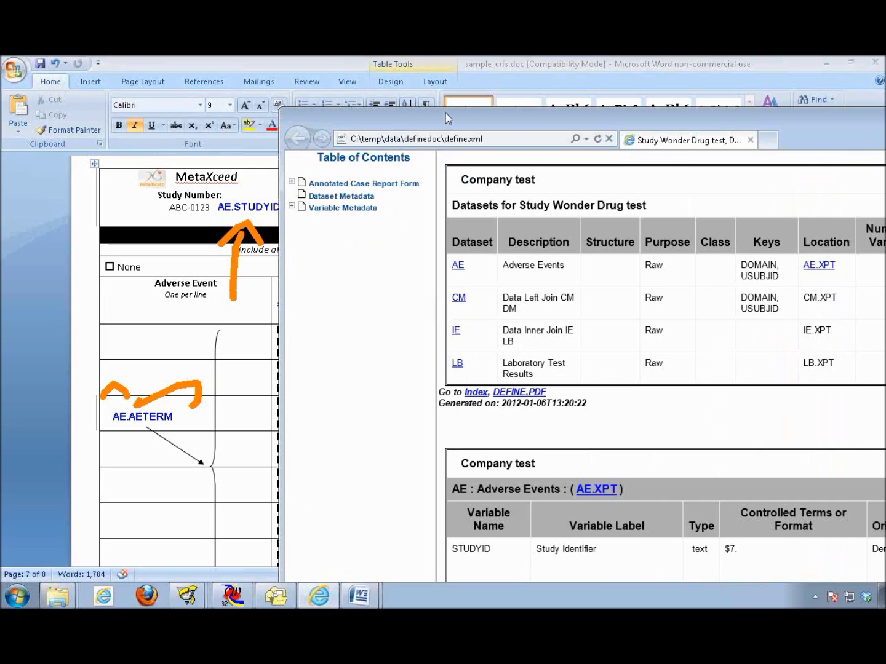
left_click_drag(404, 130, 590, 87)
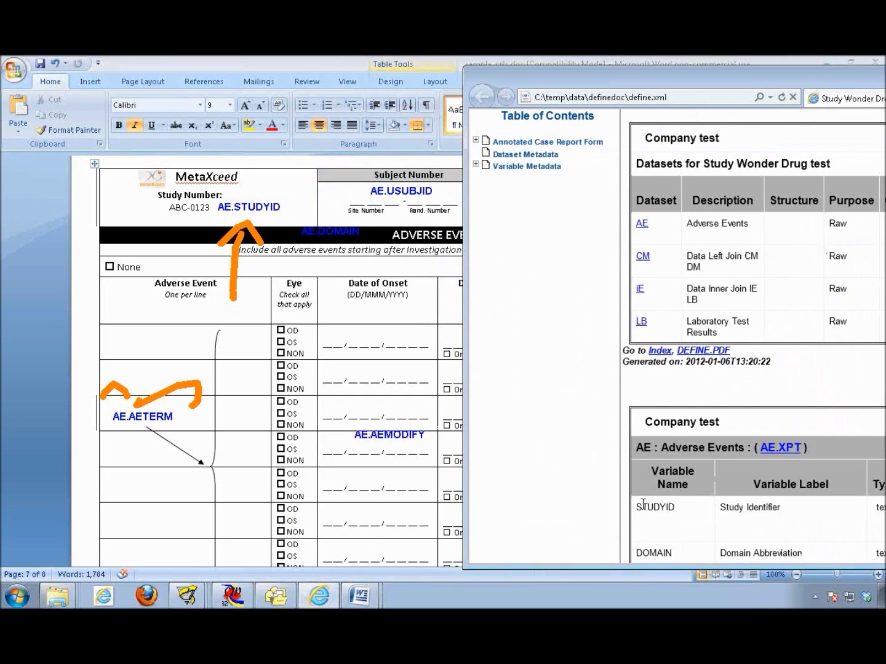
mouse_move(642, 486)
left_mouse_down()
mouse_move(609, 494)
mouse_move(620, 566)
left_mouse_up()
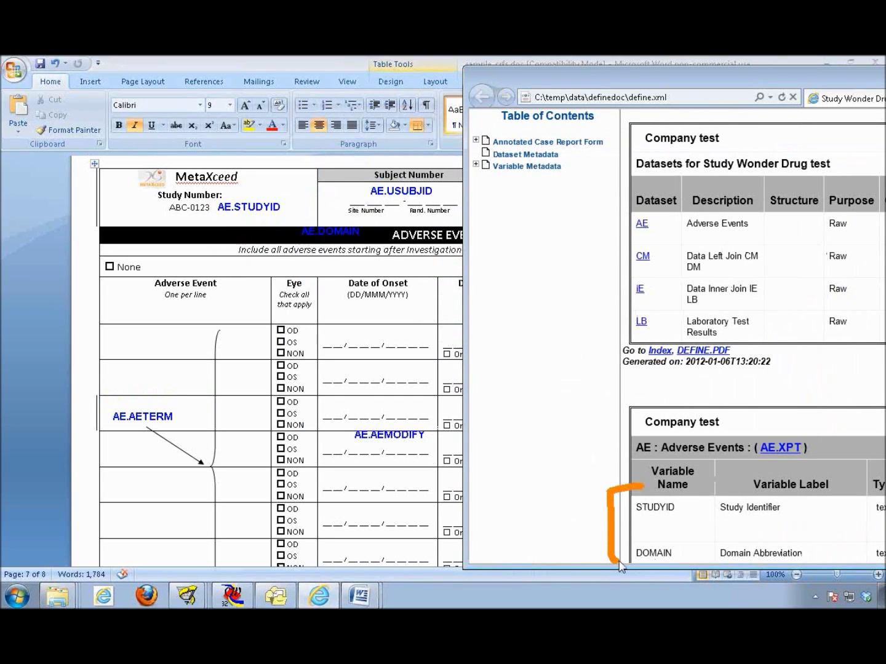
mouse_move(572, 525)
left_mouse_down()
mouse_move(607, 520)
mouse_move(595, 528)
left_mouse_up()
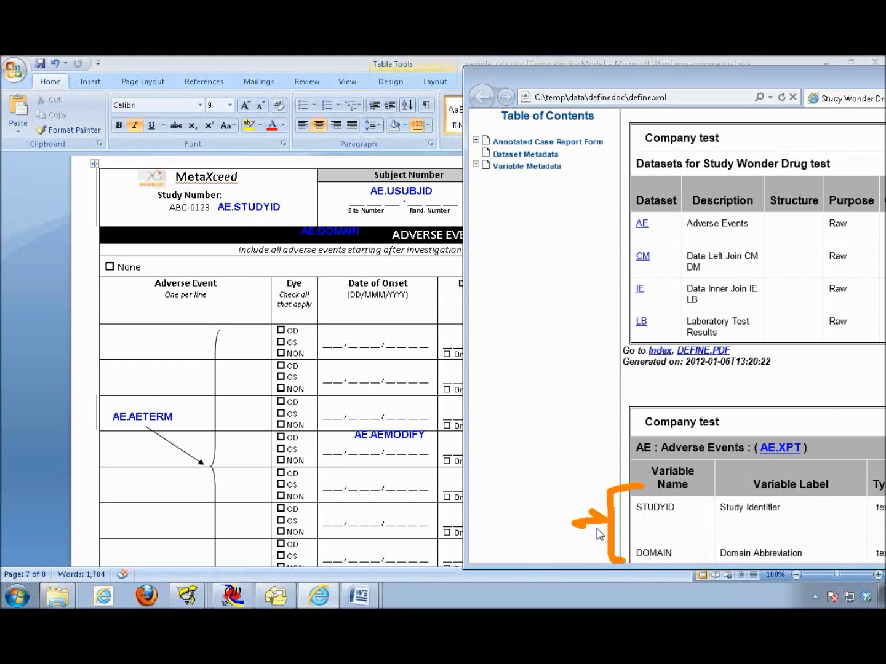